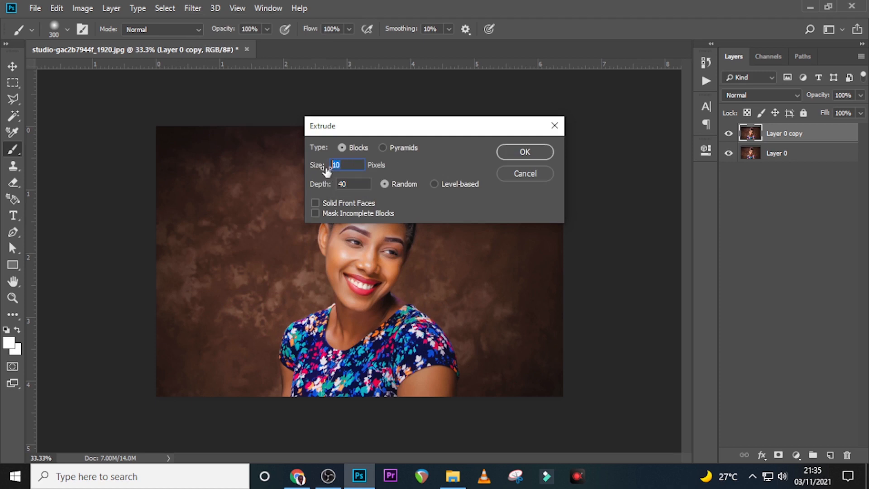
Apply the Extrude filter to the Layer 0 copy with Blocks, size 10 pixels, depth 40 and Random
left_click(381, 148)
left_click(343, 148)
double_click(335, 166)
left_click_drag(355, 182, 336, 182)
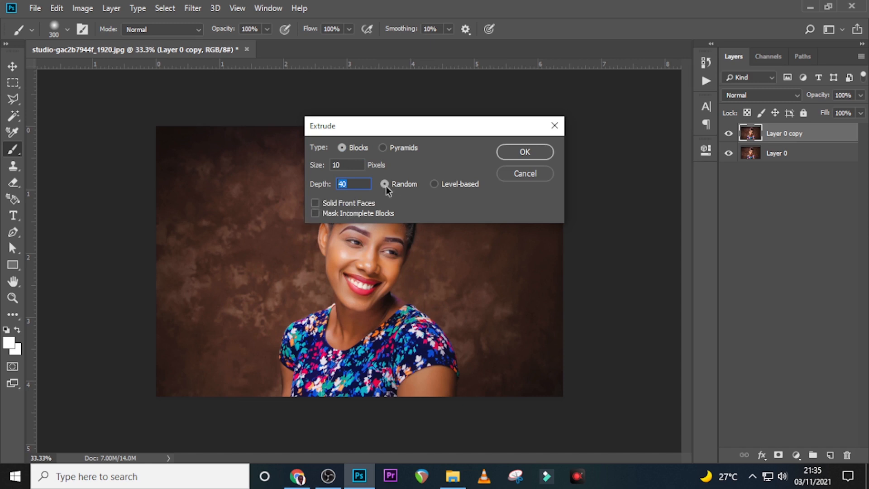
left_click(517, 154)
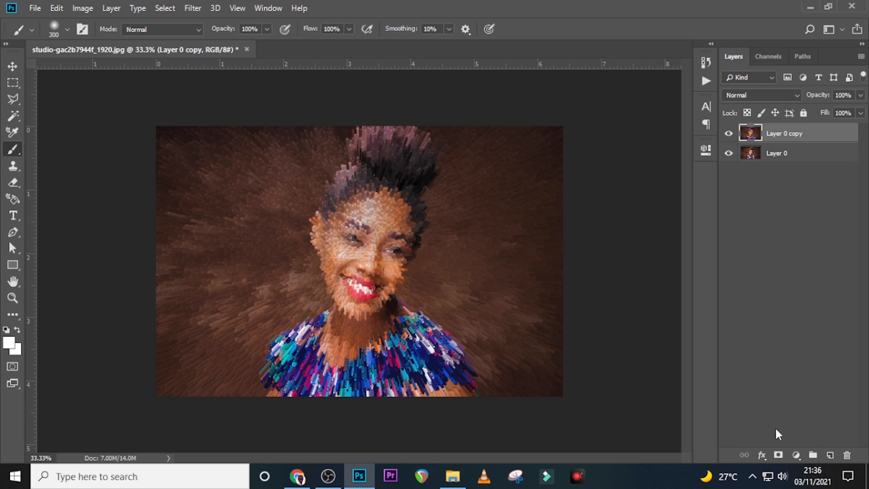
Add a layer mask to Layer 0 copy and invert it to black
left_click(777, 455)
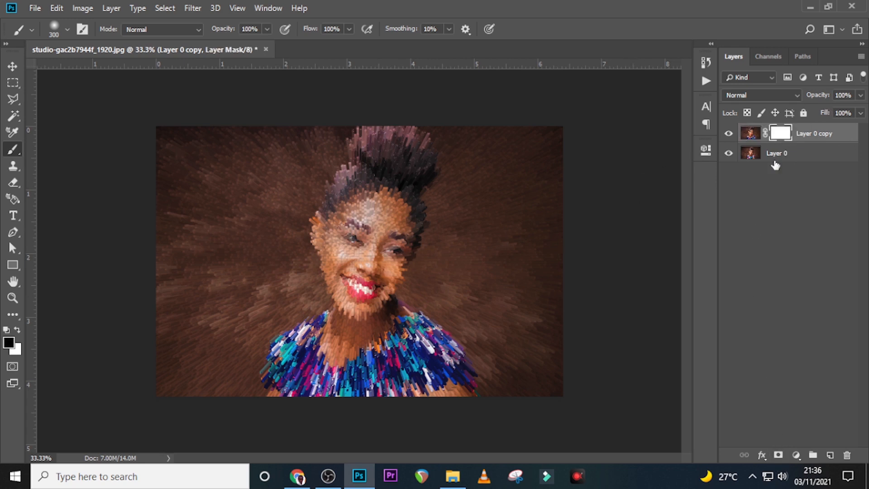
key("ctrl+i")
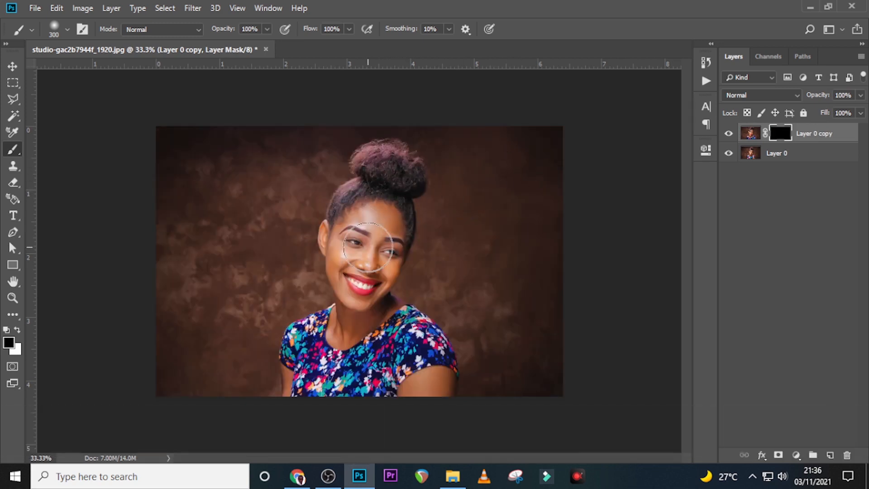
Reveal the extrusion over the hair, forehead, shoulders and dress by painting the mask white with a 175 px soft round brush
key("bracketleft")
key("bracketleft")
key("bracketleft")
key("bracketleft")
left_click(66, 31)
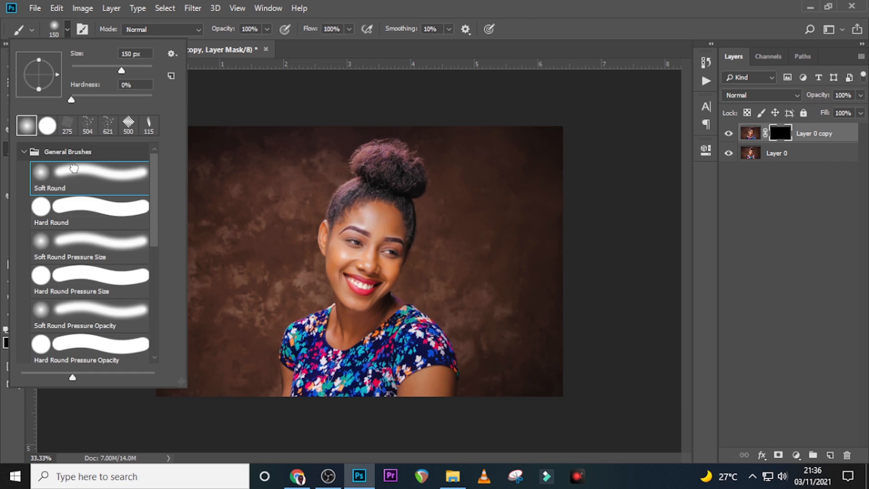
left_click(392, 3)
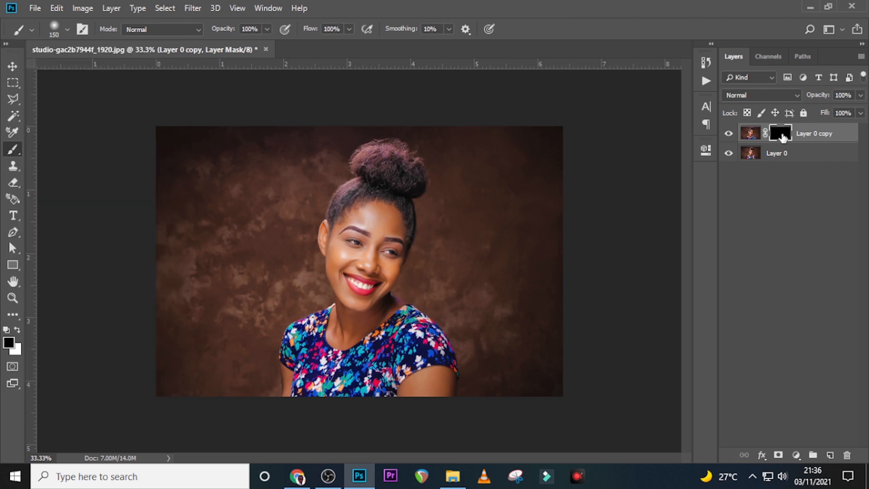
left_click(17, 329)
key("bracketright")
mouse_move(343, 219)
left_mouse_down()
mouse_move(347, 183)
mouse_move(359, 202)
mouse_move(360, 151)
mouse_move(372, 191)
mouse_move(379, 147)
mouse_move(364, 179)
mouse_move(364, 124)
mouse_move(379, 176)
mouse_move(391, 135)
mouse_move(371, 203)
mouse_move(398, 130)
mouse_move(378, 156)
mouse_move(387, 127)
mouse_move(395, 180)
mouse_move(414, 130)
mouse_move(398, 199)
mouse_move(436, 150)
mouse_move(407, 198)
mouse_move(424, 156)
mouse_move(404, 218)
mouse_move(428, 188)
mouse_move(409, 230)
mouse_move(434, 212)
mouse_move(413, 245)
mouse_move(420, 241)
mouse_move(319, 231)
mouse_move(326, 218)
mouse_move(318, 203)
mouse_move(324, 222)
mouse_move(327, 195)
mouse_move(337, 203)
mouse_move(349, 161)
mouse_move(324, 308)
mouse_move(313, 226)
mouse_move(378, 186)
mouse_move(380, 148)
mouse_move(410, 202)
mouse_move(431, 165)
mouse_move(421, 210)
mouse_move(437, 189)
mouse_move(432, 147)
mouse_move(416, 132)
mouse_move(367, 171)
mouse_move(348, 161)
mouse_move(339, 188)
mouse_move(320, 188)
mouse_move(320, 219)
mouse_move(400, 242)
mouse_move(417, 233)
mouse_move(393, 218)
mouse_move(421, 217)
left_mouse_up()
mouse_move(326, 312)
left_mouse_down()
mouse_move(226, 347)
mouse_move(306, 318)
mouse_move(283, 350)
mouse_move(312, 332)
mouse_move(291, 372)
mouse_move(330, 355)
mouse_move(298, 401)
mouse_move(302, 356)
mouse_move(259, 411)
mouse_move(341, 352)
mouse_move(310, 414)
mouse_move(354, 357)
mouse_move(358, 375)
mouse_move(365, 348)
mouse_move(379, 390)
mouse_move(373, 338)
mouse_move(404, 399)
mouse_move(386, 329)
mouse_move(412, 364)
mouse_move(424, 364)
mouse_move(414, 323)
mouse_move(441, 391)
mouse_move(425, 329)
mouse_move(464, 392)
mouse_move(417, 317)
mouse_move(475, 372)
mouse_move(409, 314)
mouse_move(442, 337)
left_mouse_up()
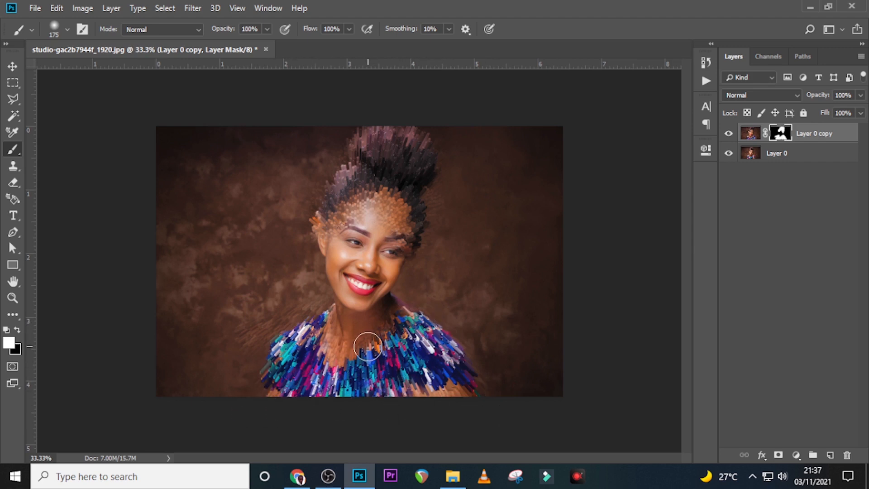
left_click(468, 372)
Mask out the extrusion on the left ear, lower forehead and left eyebrow with a 40 px black soft brush
left_click(18, 330)
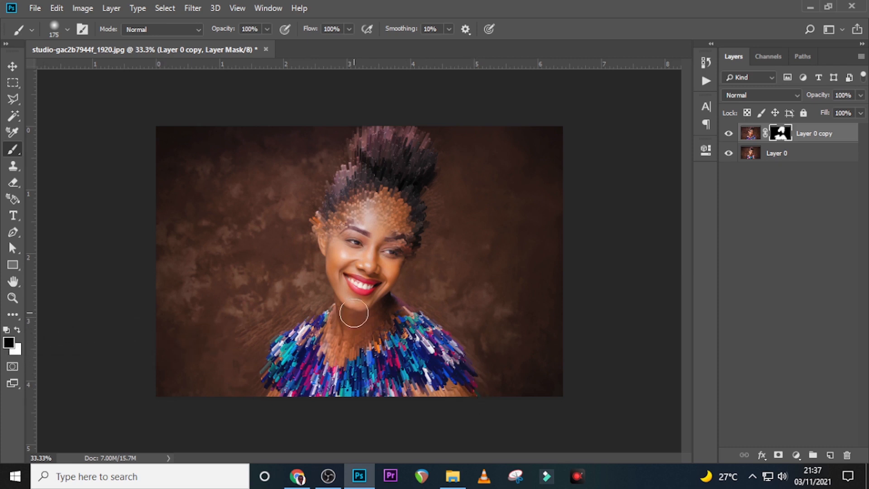
key("ctrl")
key("ctrl+equal")
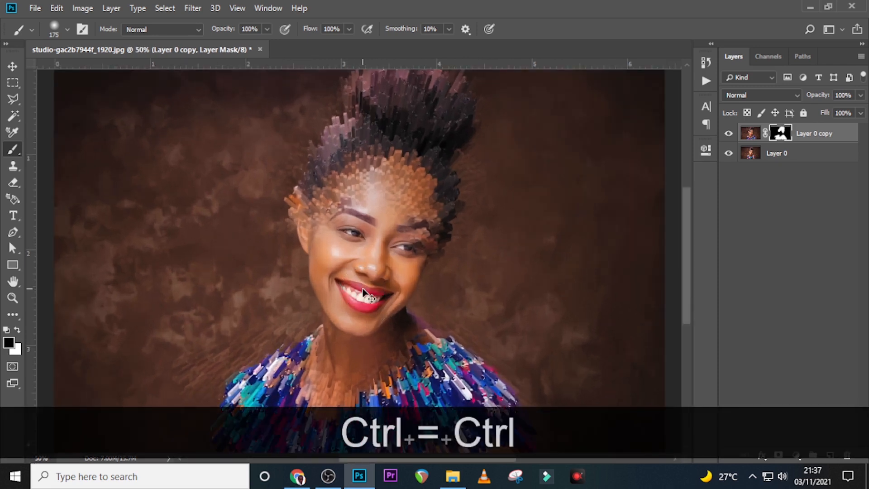
key("ctrl+equal")
scroll(362, 288, "up", 5)
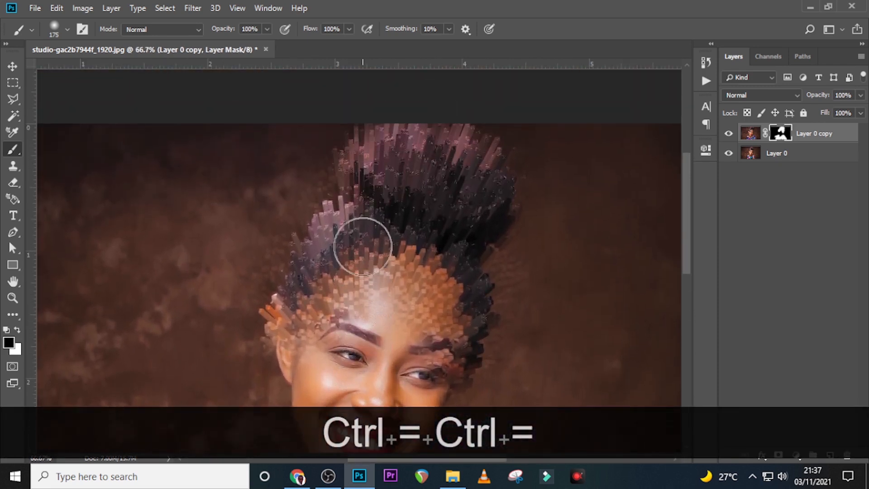
key("bracketleft")
key("bracketleft")
key("bracketleft")
key("bracketleft")
key("bracketleft")
key("bracketleft")
key("bracketleft")
key("bracketleft")
key("bracketleft")
key("bracketleft")
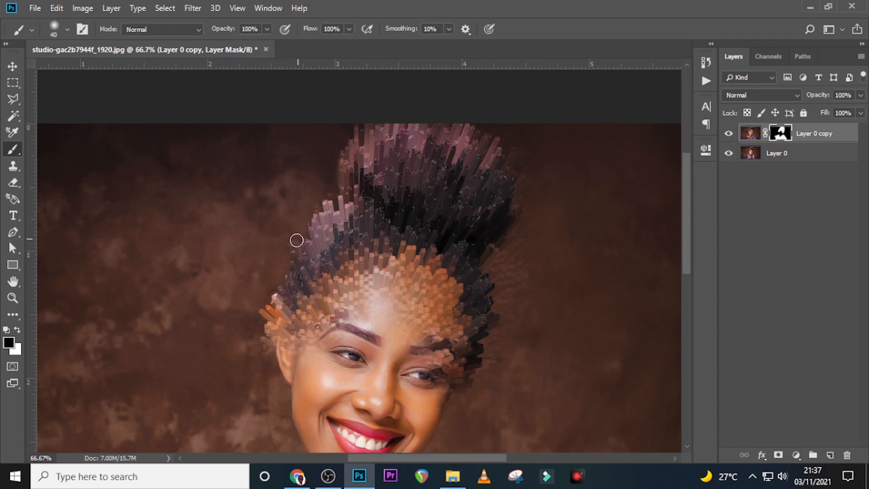
scroll(291, 335, "down", 1)
mouse_move(279, 322)
left_mouse_down()
mouse_move(270, 305)
mouse_move(284, 333)
mouse_move(278, 303)
mouse_move(291, 333)
mouse_move(286, 294)
mouse_move(295, 333)
mouse_move(277, 269)
mouse_move(262, 313)
mouse_move(274, 292)
left_mouse_up()
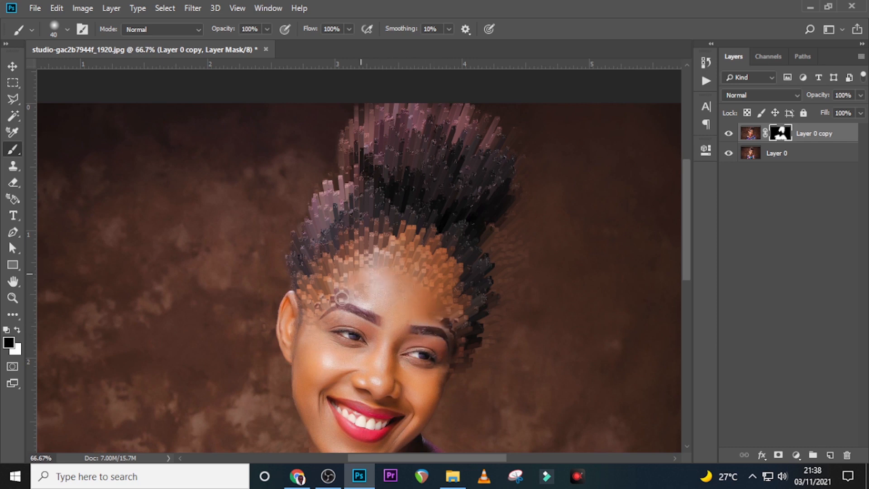
mouse_move(319, 298)
left_mouse_down()
mouse_move(343, 306)
mouse_move(319, 308)
left_mouse_up()
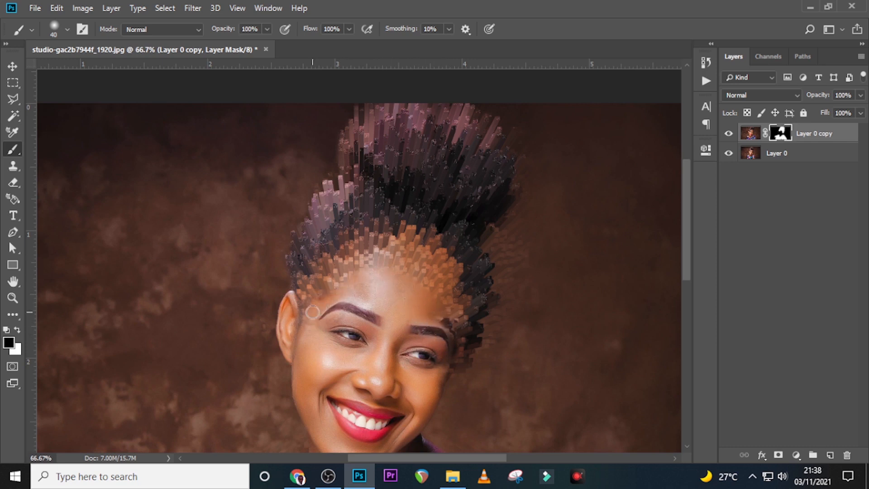
Clear the extrusion around the right eyebrow and temple with a 50 px black brush, restoring some blocks beside the face in white
key("bracketright")
key("bracketright")
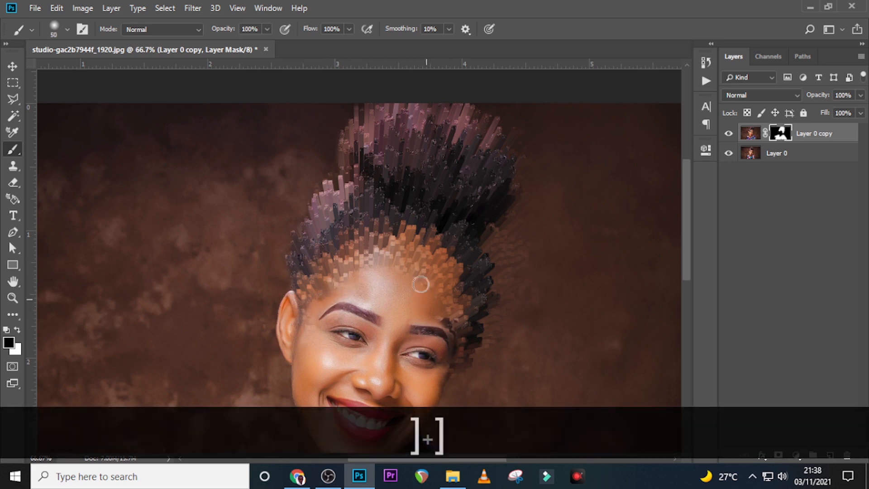
mouse_move(439, 326)
left_mouse_down()
mouse_move(450, 344)
mouse_move(442, 380)
mouse_move(448, 369)
mouse_move(456, 380)
left_mouse_up()
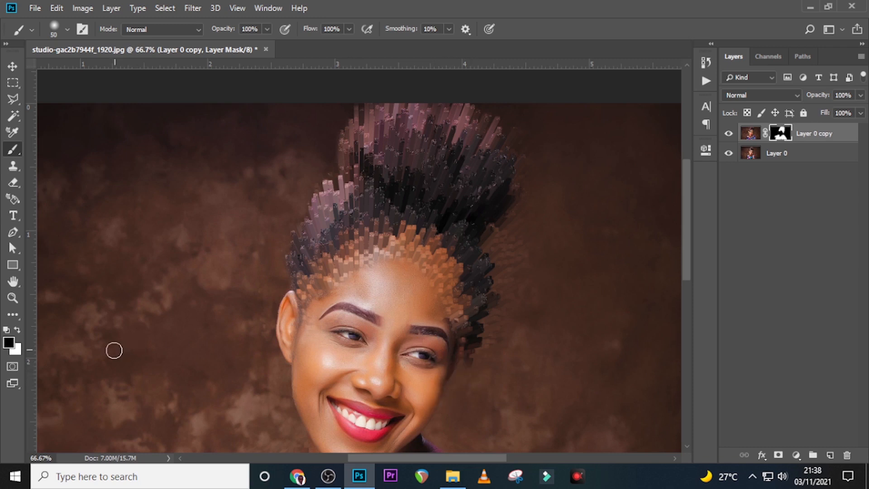
key("x")
left_click_drag(462, 369, 450, 376)
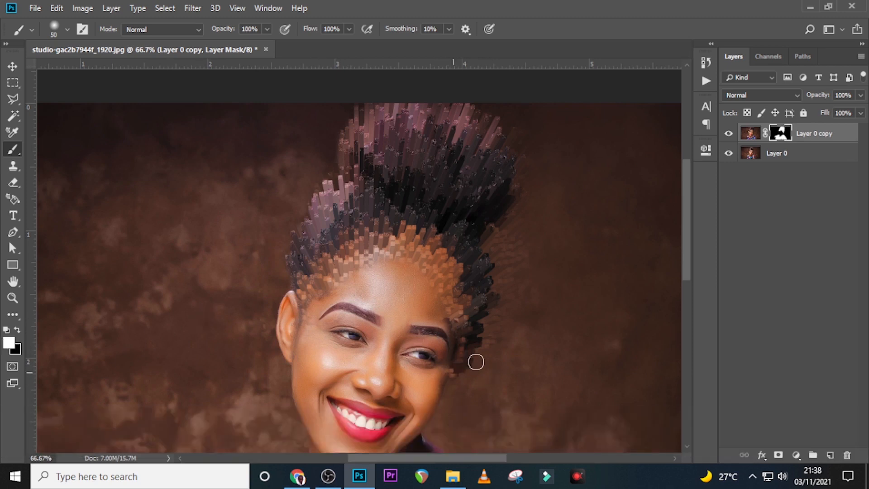
Mask out the stray streaks in the background around the hair with a 40 px black brush
key("x")
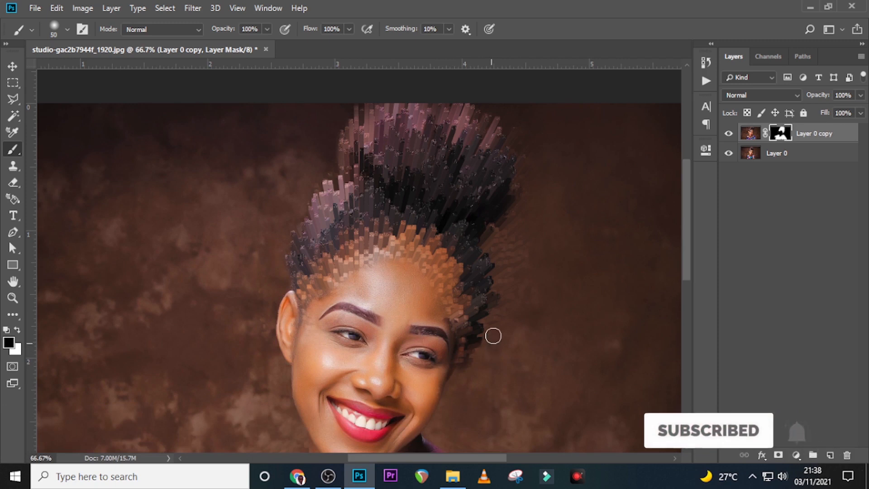
key("bracketleft")
key("bracketleft")
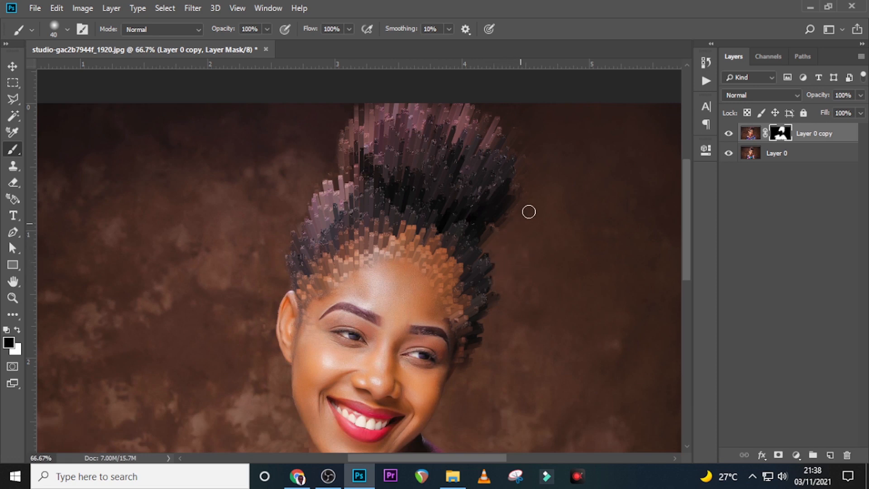
scroll(526, 211, "up", 2)
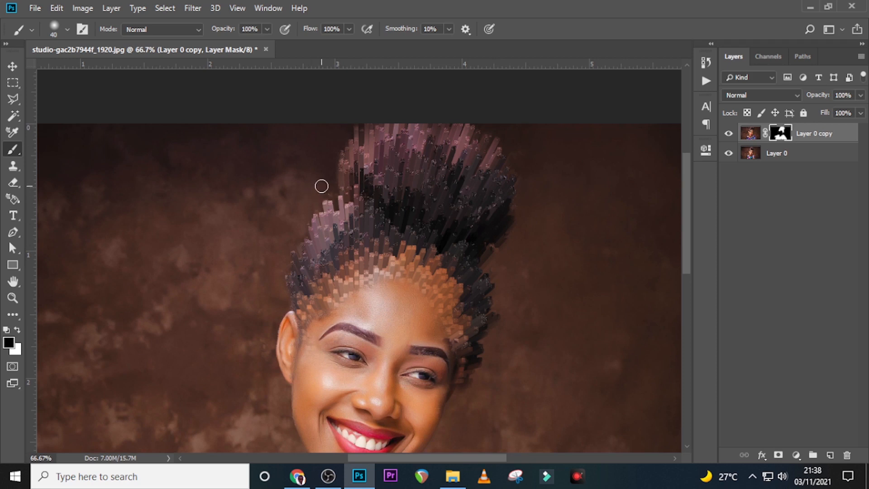
Mask out the extrusion over the neck and along the dress neckline with a 50 px black brush
scroll(590, 268, "down", 10)
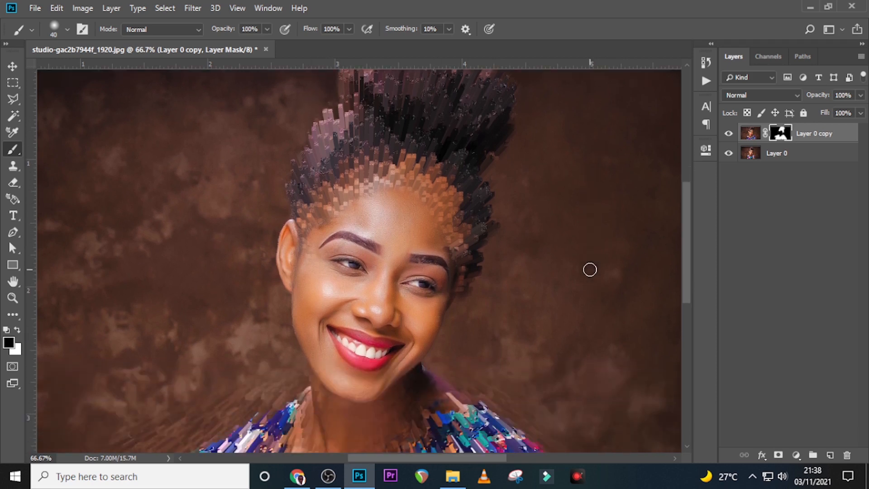
scroll(542, 256, "down", 2)
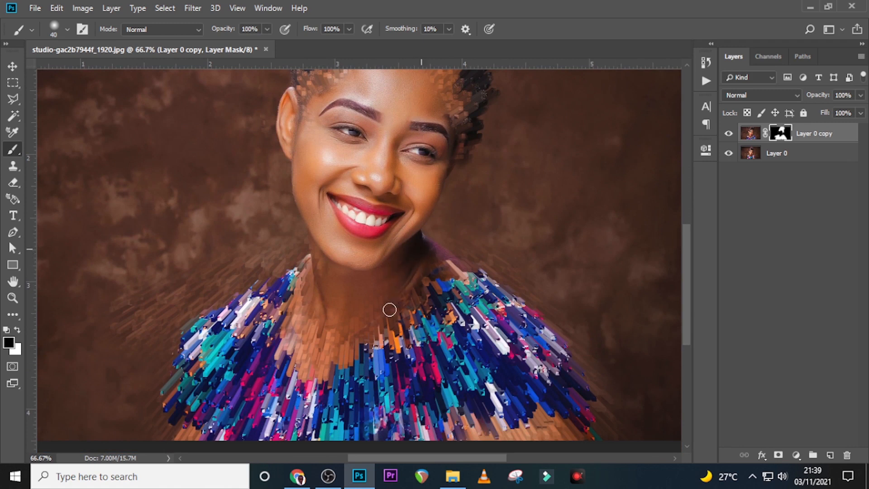
key("bracketright")
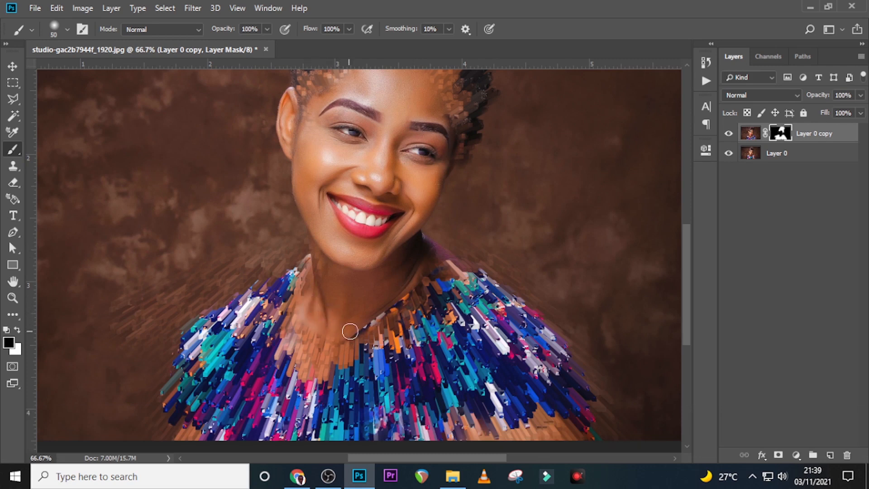
mouse_move(369, 330)
left_mouse_down()
mouse_move(431, 291)
mouse_move(442, 268)
mouse_move(416, 291)
mouse_move(459, 265)
mouse_move(349, 344)
mouse_move(324, 350)
mouse_move(282, 330)
mouse_move(311, 364)
mouse_move(360, 366)
mouse_move(324, 381)
mouse_move(275, 346)
mouse_move(299, 363)
left_mouse_up()
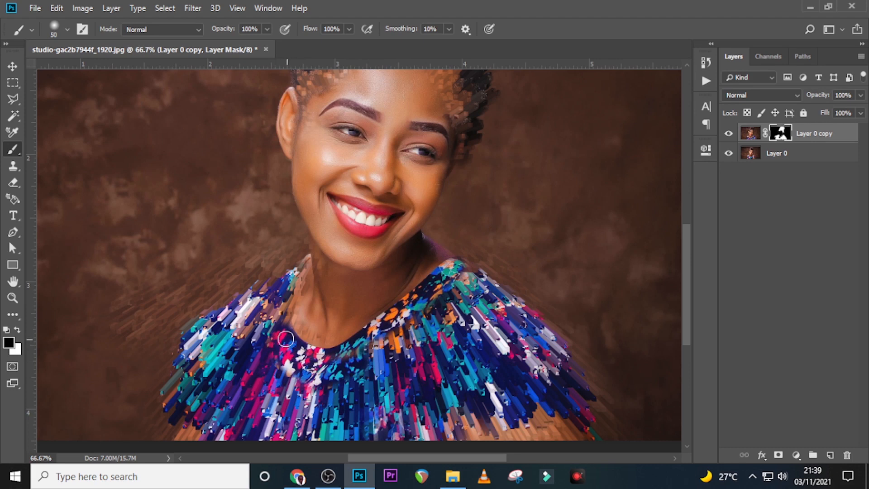
mouse_move(288, 303)
left_mouse_down()
mouse_move(304, 264)
mouse_move(290, 272)
mouse_move(296, 243)
mouse_move(266, 270)
mouse_move(302, 251)
mouse_move(280, 253)
left_mouse_up()
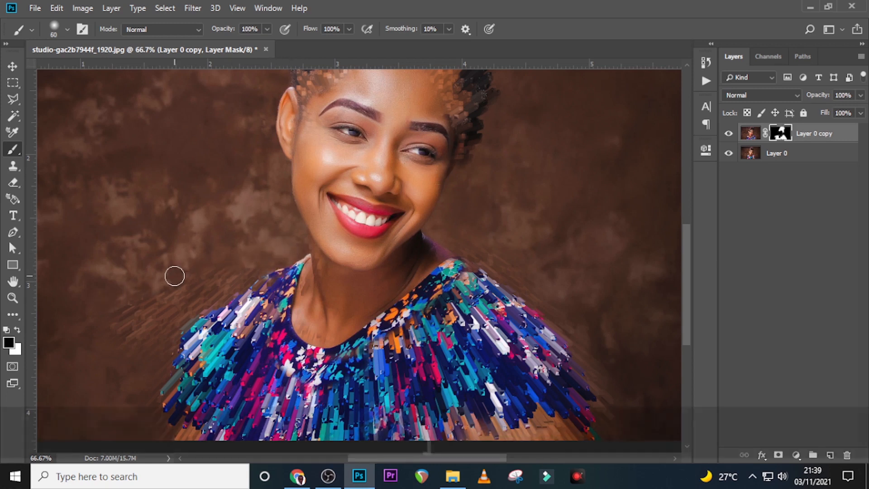
Mask out the background streaks beside the left shoulder, painting black with brush sizes of 90 px and 50 px
key("bracketright")
key("bracketright")
key("bracketright")
key("bracketright")
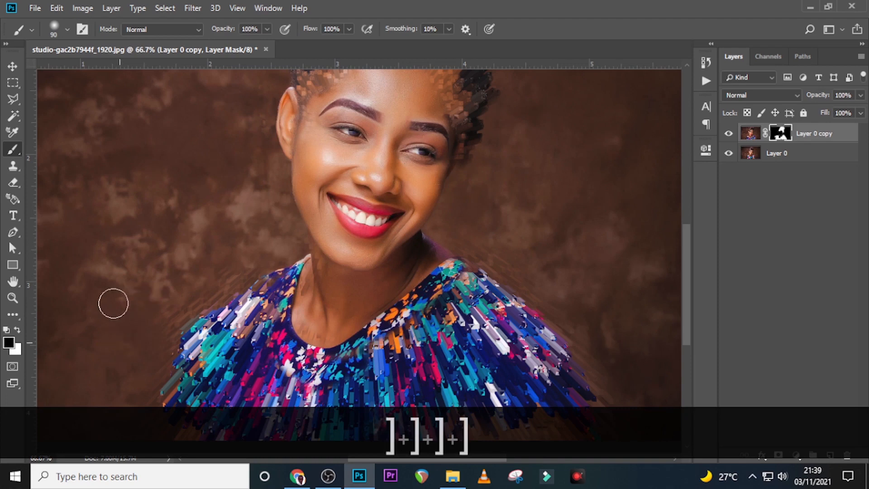
key("bracketleft")
key("bracketleft")
key("bracketleft")
key("bracketleft")
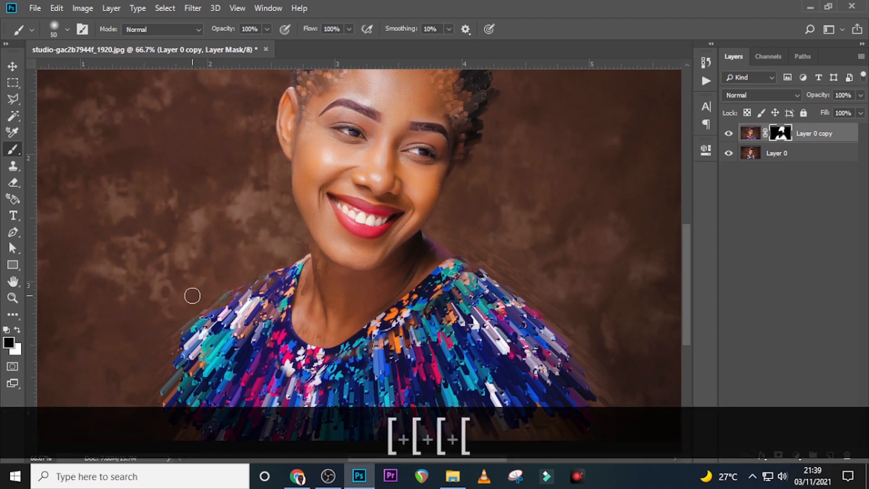
Mask out the background streaks along the right shoulder and sleeve, painting black with brush sizes of 30 px and 45 px
scroll(191, 294, "down", 3)
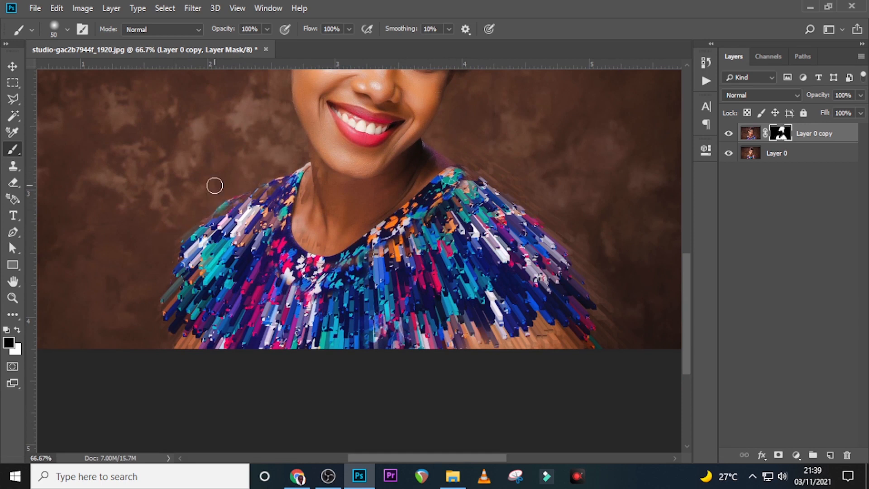
key("bracketleft")
key("bracketleft")
key("bracketleft")
key("bracketleft")
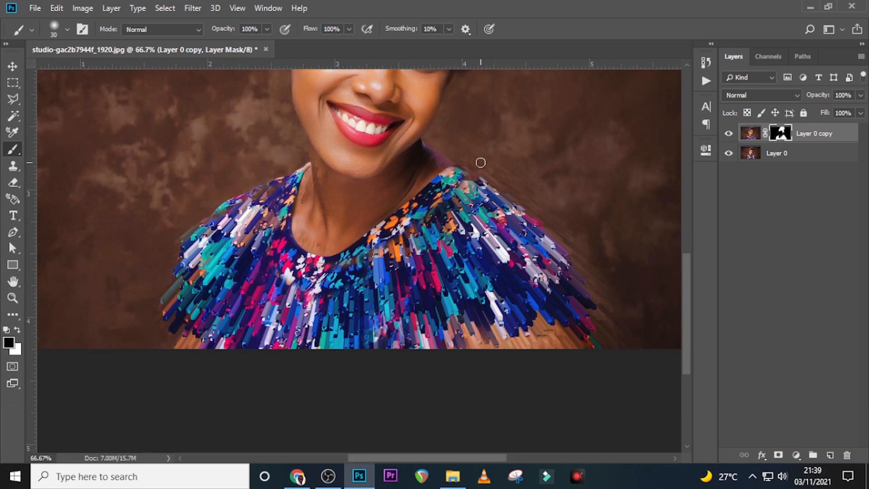
key("bracketright")
key("bracketright")
key("bracketright")
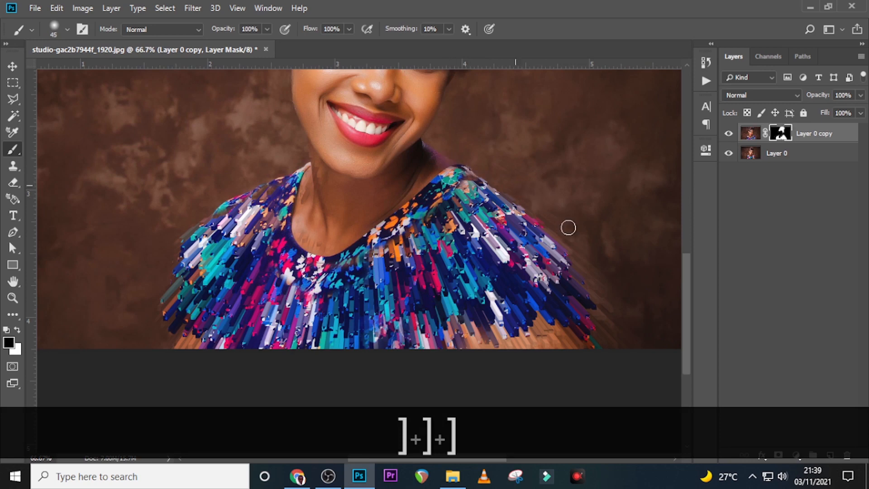
key("ctrl+0")
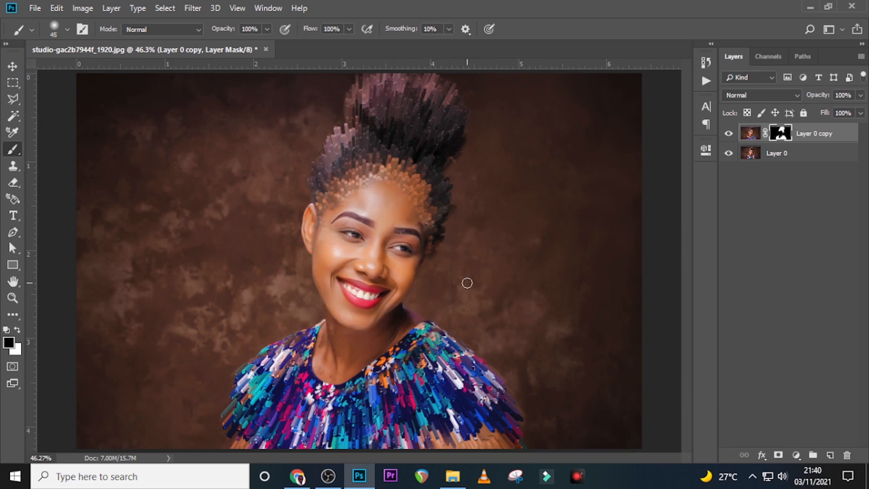
Stamp all visible layers into a new merged layer above Layer 0 copy
left_click(811, 157)
left_click(818, 132)
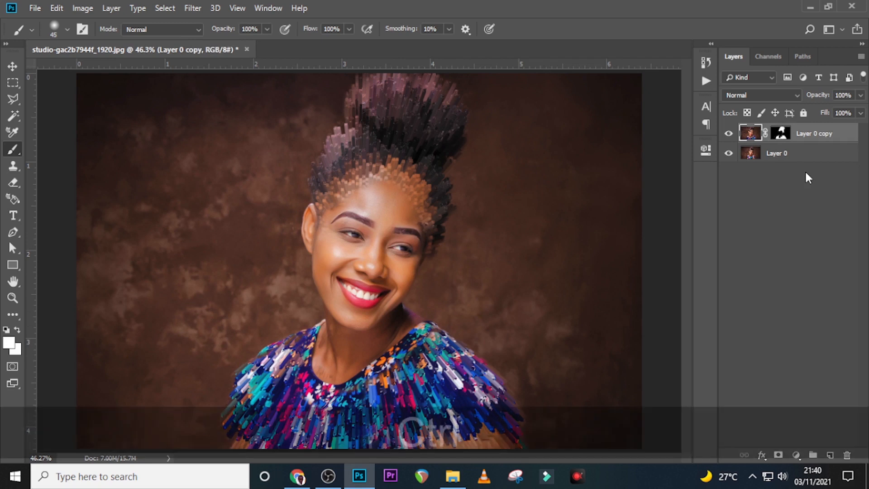
key("ctrl+alt+shift+e")
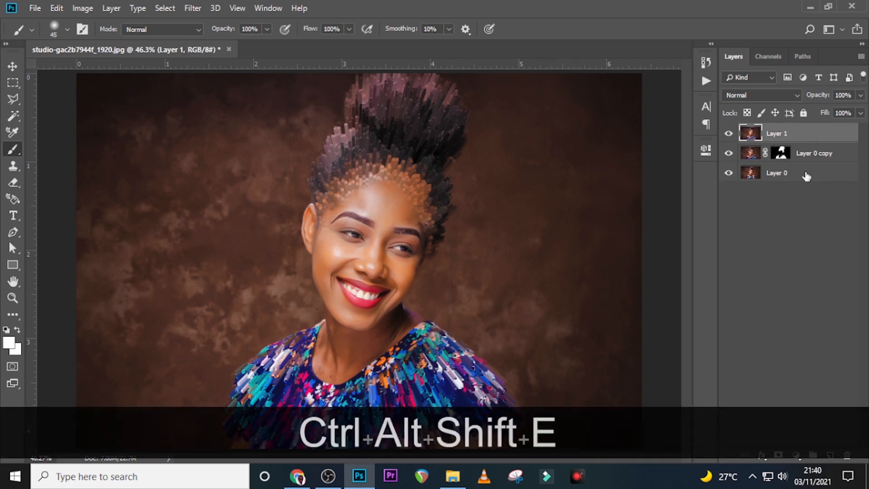
Apply the Filter Gallery's Poster Edges to Layer 1 with Edge Thickness 0, Edge Intensity 1 and Posterization 6, then compare before and after
left_click(182, 11)
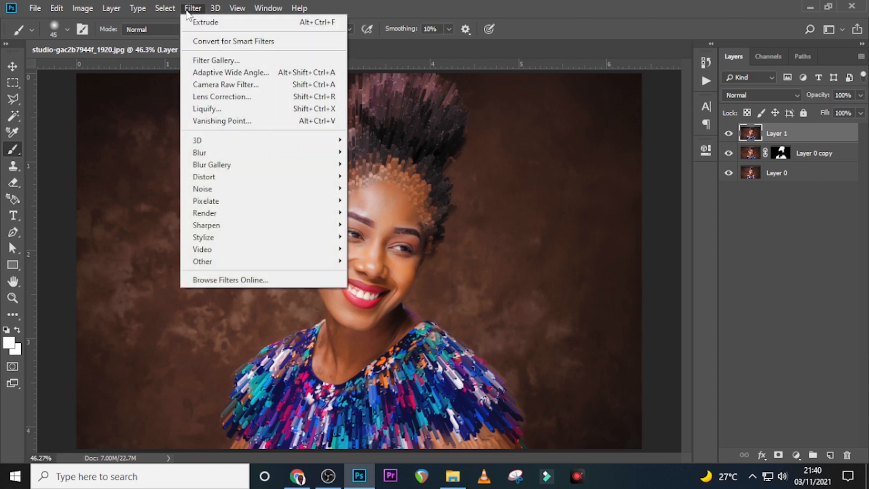
left_click(206, 64)
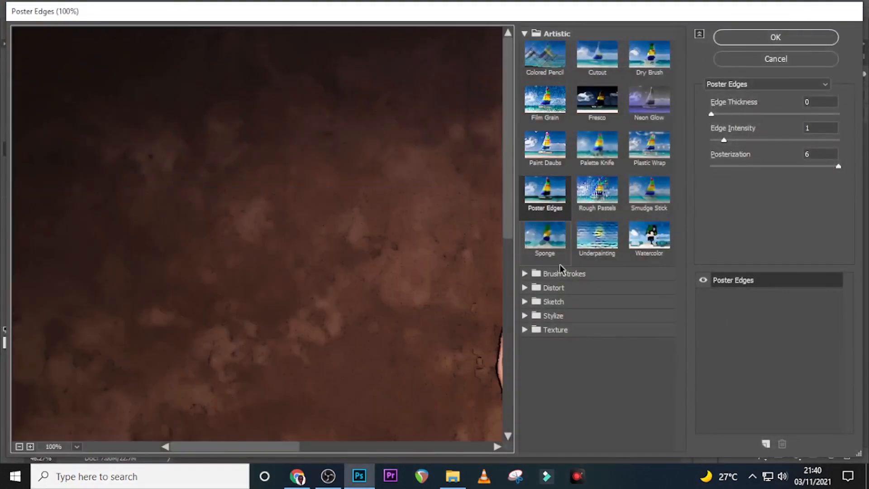
left_click(724, 87)
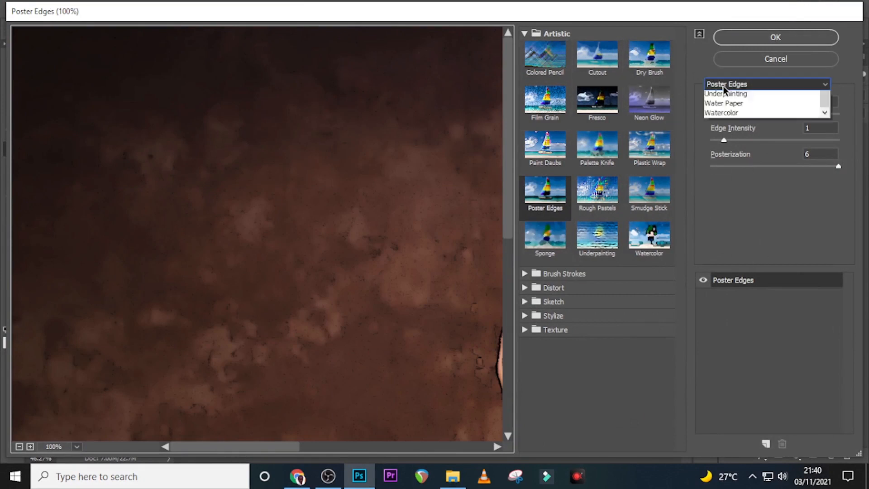
left_click(715, 239)
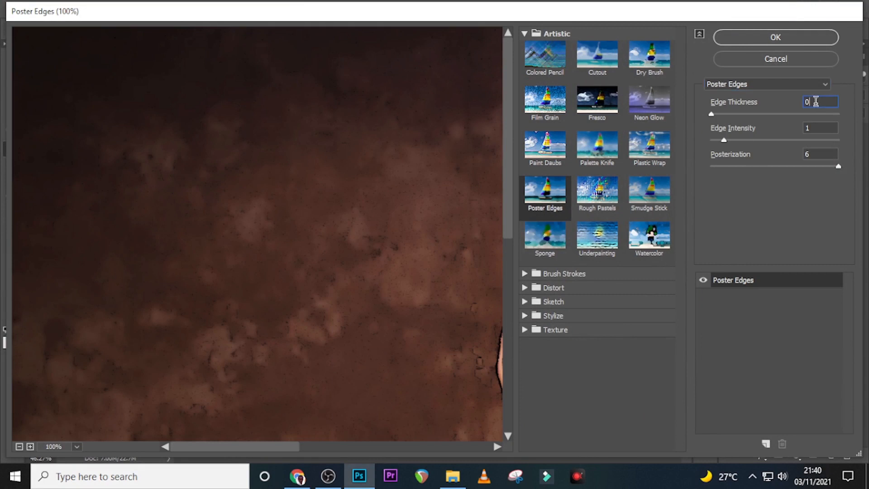
left_click(816, 128)
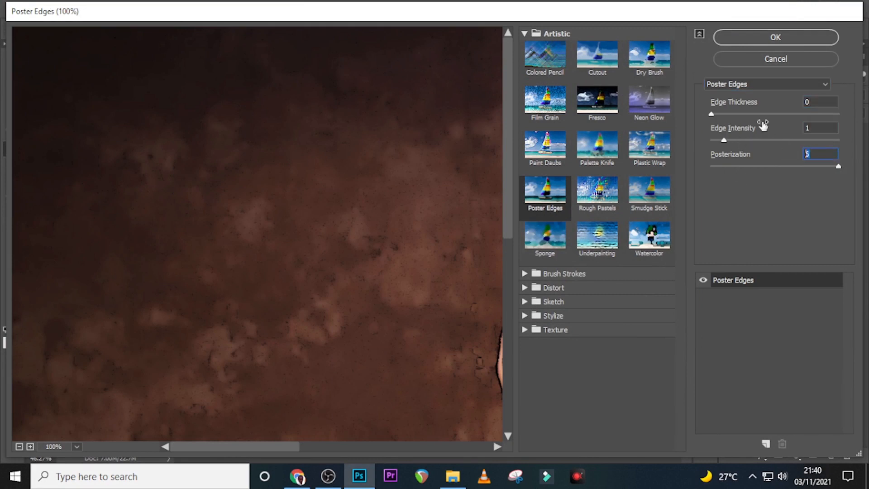
left_click_drag(415, 276, 215, 254)
left_click_drag(304, 258, 307, 182)
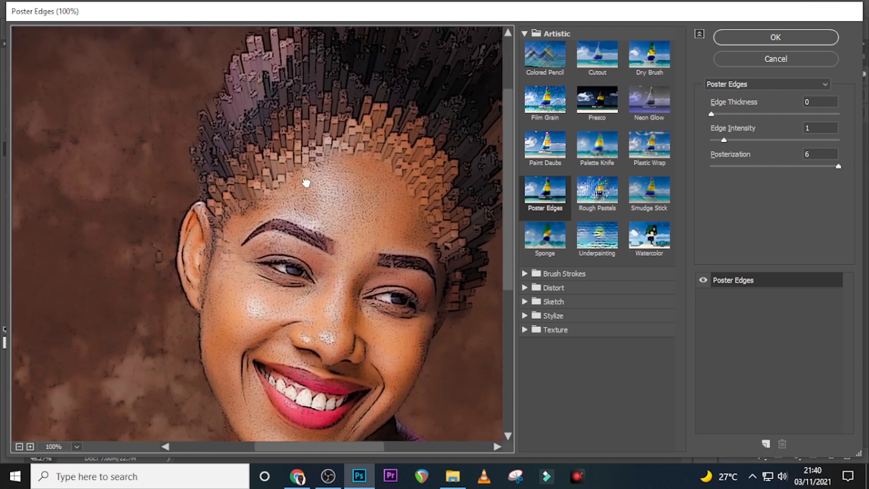
left_click_drag(304, 286, 284, 230)
left_click_drag(338, 168, 318, 291)
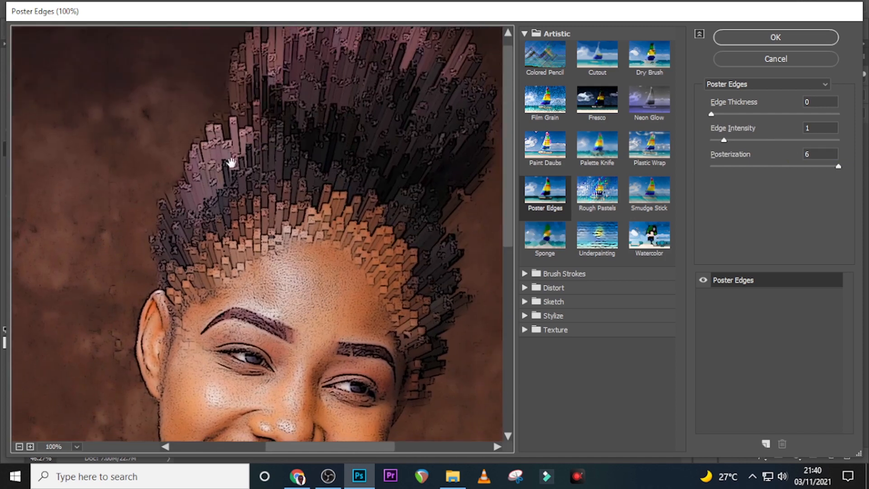
left_click(789, 38)
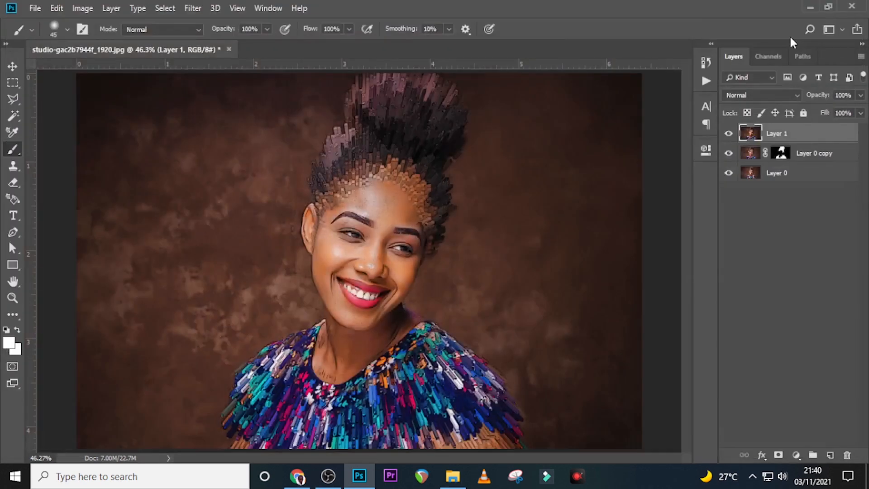
left_click(727, 135)
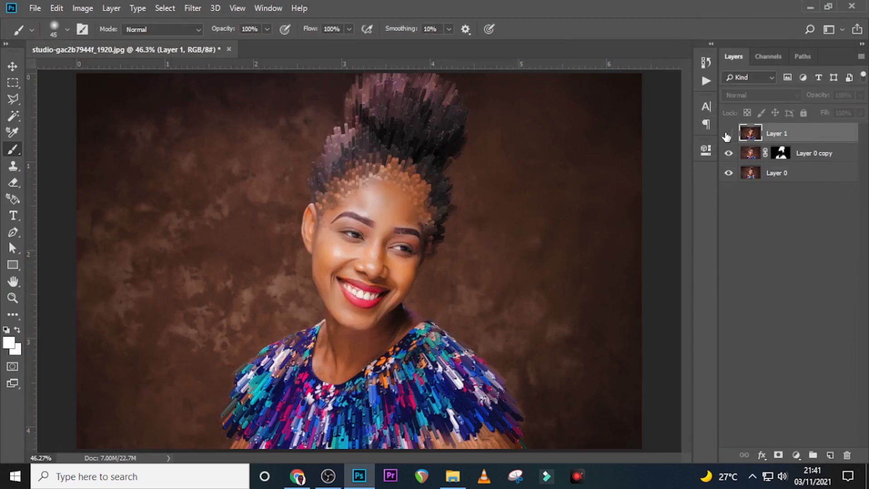
left_click(727, 134)
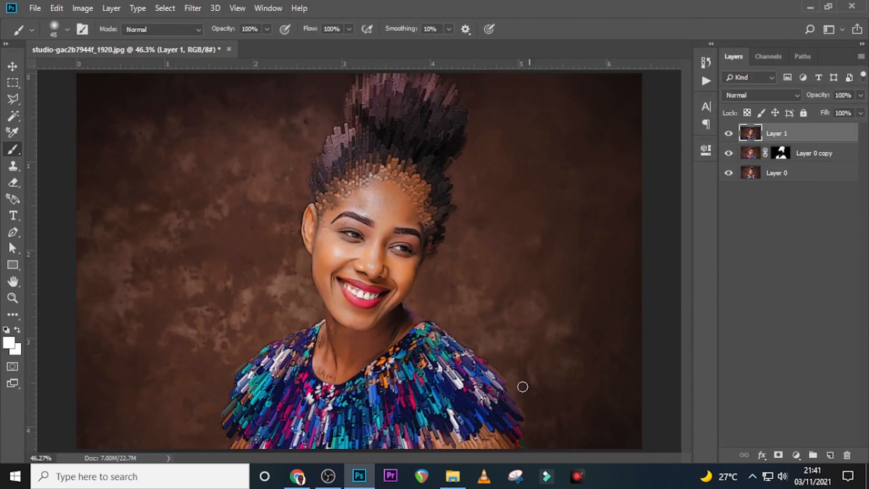
Place old-paper-texture-vintage-paper-background_262663-435.jpg from the ps folder in File Explorer into the portrait document above Layer 1
left_click(452, 476)
left_click(126, 161)
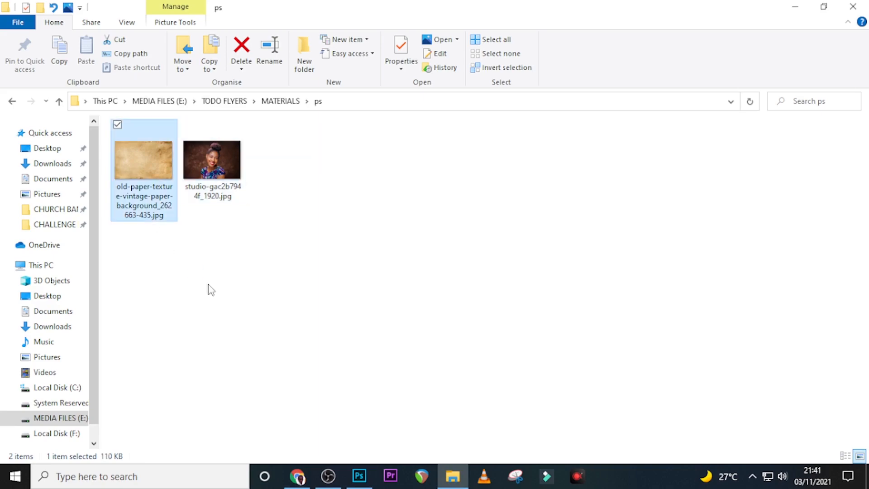
left_click_drag(211, 290, 380, 322)
key("Return")
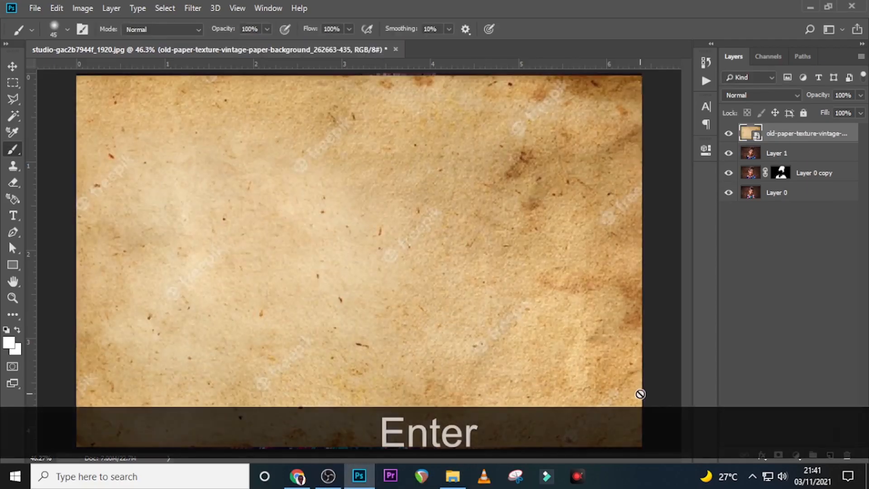
Set the old paper texture layer's blend mode to Color Burn and its opacity to 61%
left_click(750, 95)
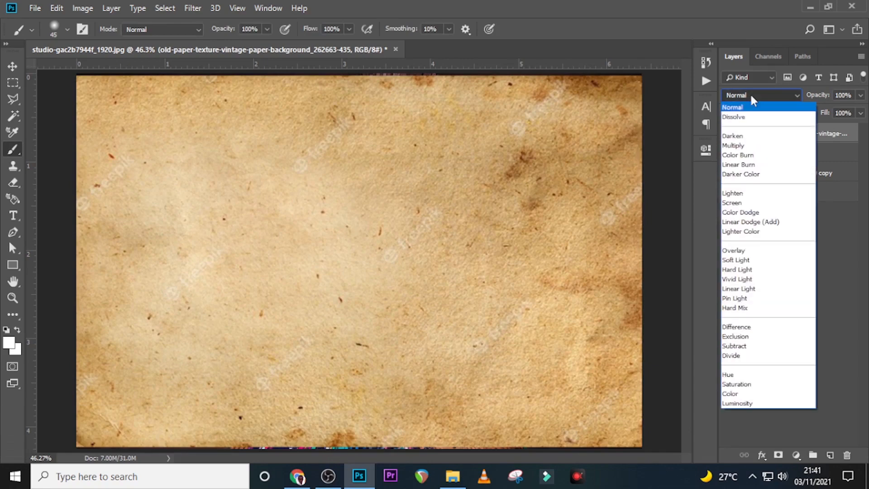
left_click(742, 155)
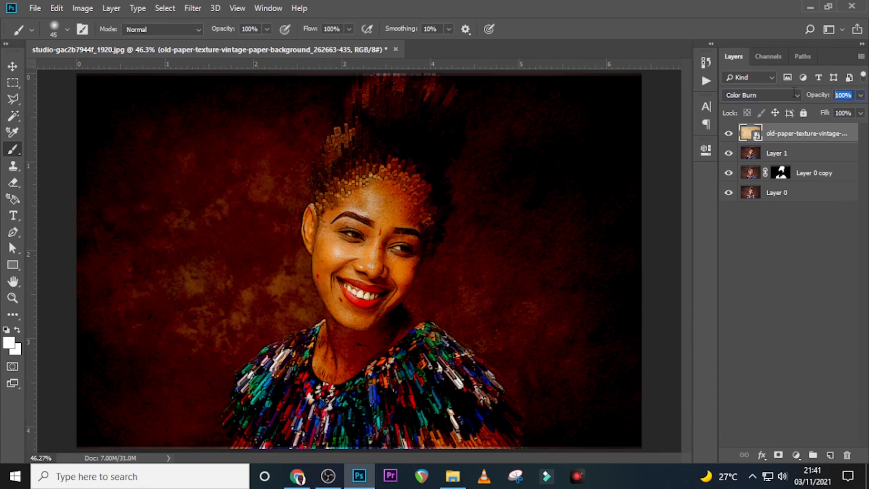
type("61")
key("Return")
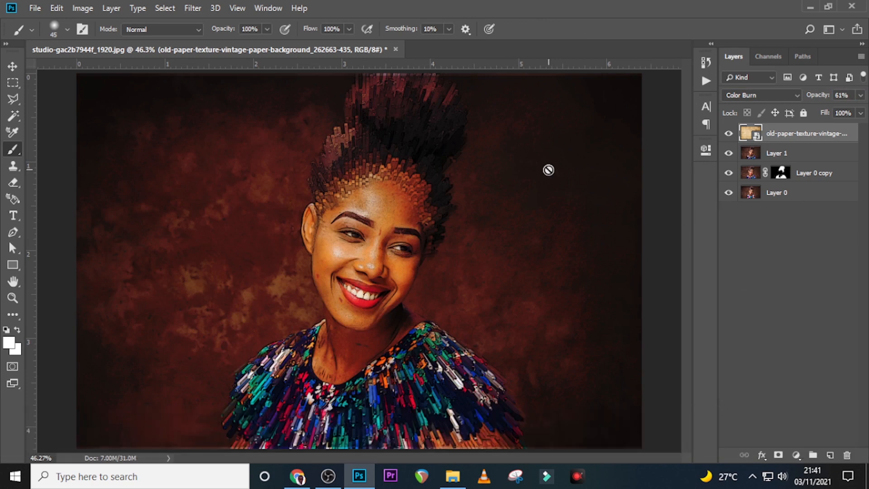
Add a layer mask to the paper texture and mask it off the woman's hair, face and dress with a 250 px Soft Round black brush
left_click(778, 455)
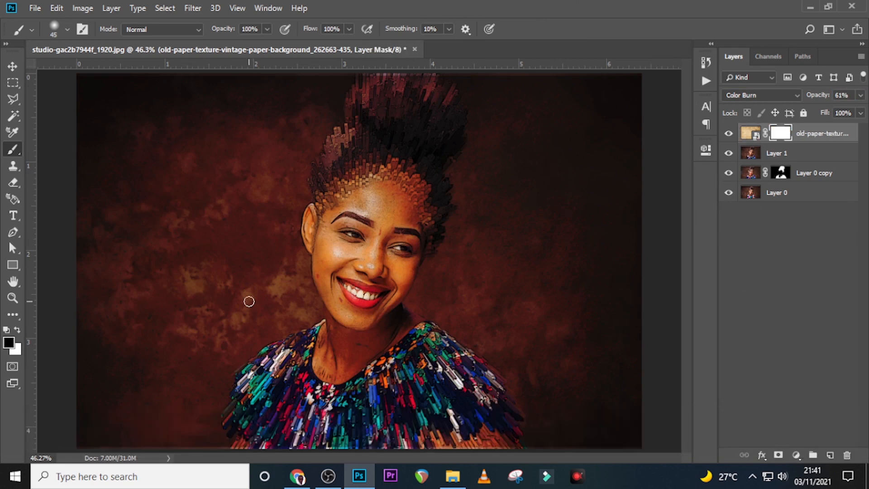
key("b")
key("bracketright")
key("bracketright")
key("bracketright")
key("bracketright")
key("bracketright")
key("bracketright")
key("bracketright")
key("bracketright")
key("bracketright")
key("bracketright")
key("bracketright")
left_click(56, 27)
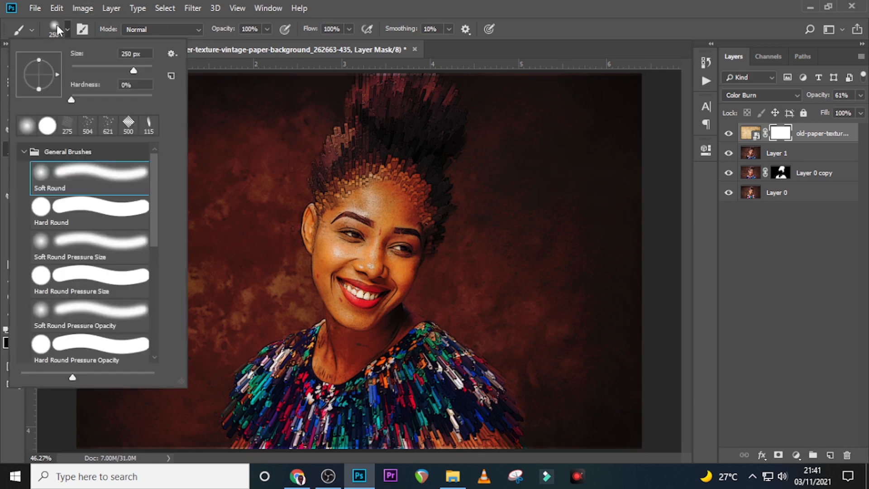
double_click(61, 182)
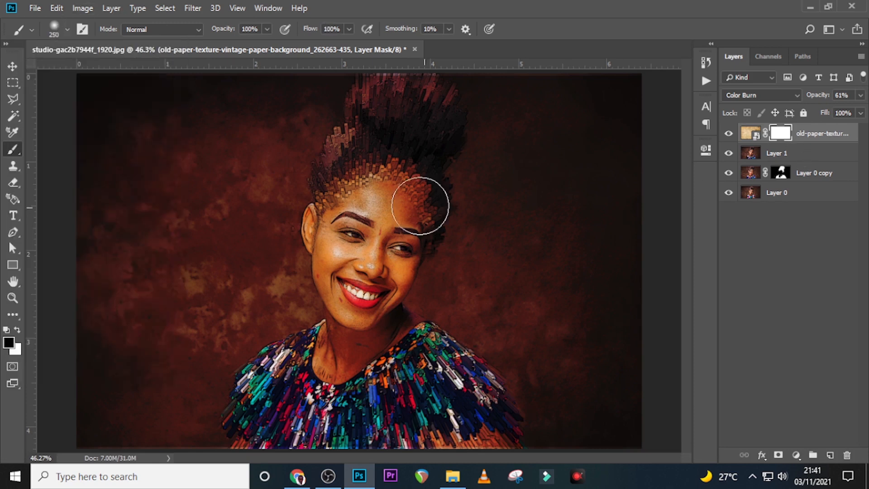
mouse_move(392, 93)
left_mouse_down()
mouse_move(362, 189)
mouse_move(372, 105)
mouse_move(414, 80)
mouse_move(430, 140)
mouse_move(417, 246)
mouse_move(354, 281)
mouse_move(309, 276)
mouse_move(341, 197)
mouse_move(349, 315)
mouse_move(361, 350)
mouse_move(348, 351)
mouse_move(321, 383)
mouse_move(264, 381)
mouse_move(294, 367)
mouse_move(238, 452)
mouse_move(271, 453)
mouse_move(285, 464)
mouse_move(361, 436)
mouse_move(404, 441)
mouse_move(397, 379)
mouse_move(425, 366)
mouse_move(491, 460)
mouse_move(470, 425)
mouse_move(495, 451)
mouse_move(477, 399)
mouse_move(424, 346)
mouse_move(375, 332)
mouse_move(350, 279)
mouse_move(396, 222)
mouse_move(417, 242)
mouse_move(432, 96)
mouse_move(398, 76)
mouse_move(356, 129)
mouse_move(358, 398)
mouse_move(391, 475)
mouse_move(448, 409)
mouse_move(487, 465)
mouse_move(467, 419)
mouse_move(356, 381)
mouse_move(296, 398)
mouse_move(244, 435)
mouse_move(327, 455)
mouse_move(419, 454)
mouse_move(461, 394)
left_mouse_up()
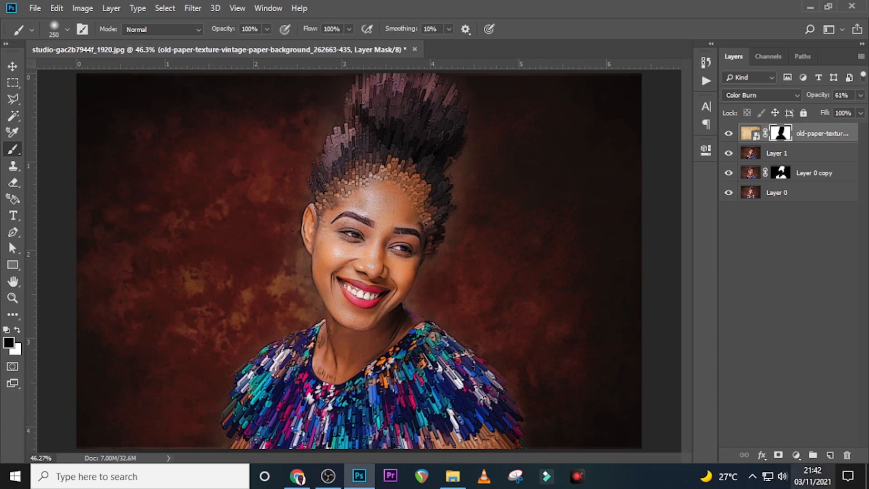
Add a Levels adjustment layer above the paper texture with the midtone input at 1.34 and the white input at 205
left_click(796, 454)
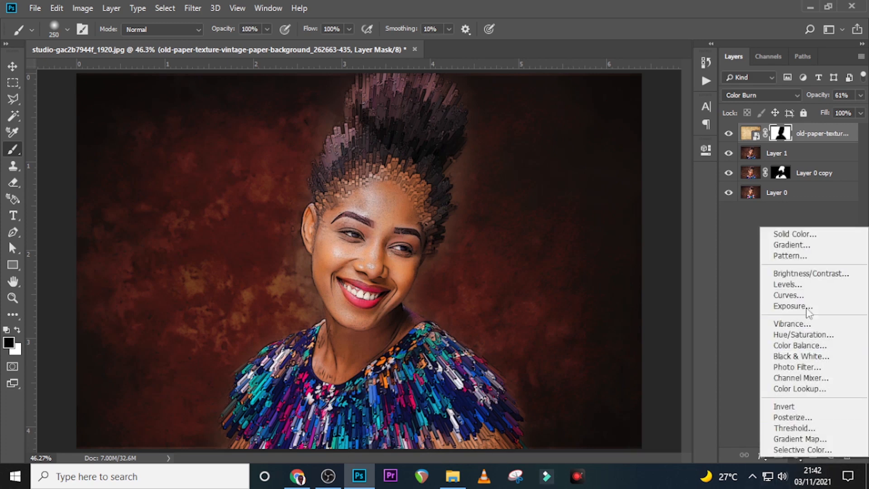
left_click(799, 284)
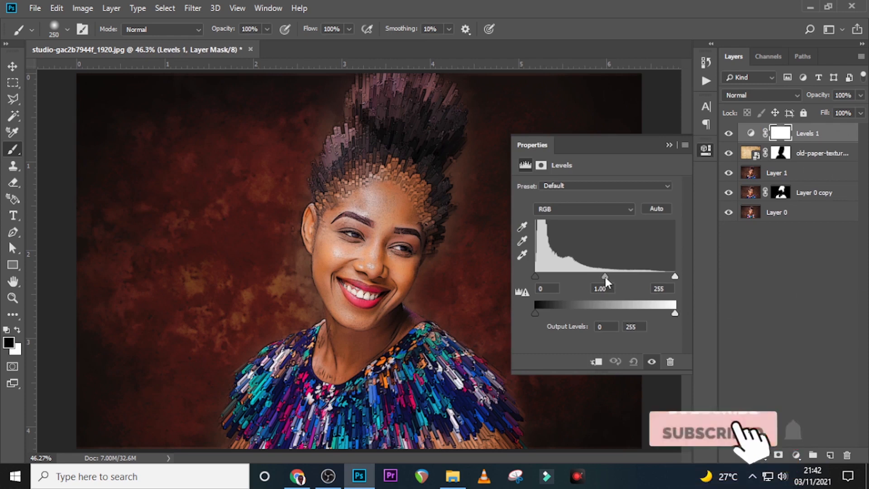
left_click_drag(604, 277, 591, 278)
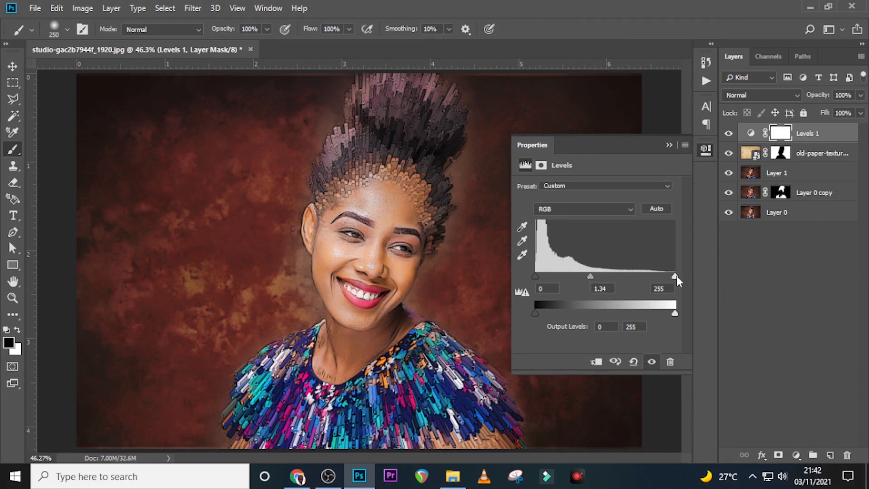
left_click_drag(675, 276, 647, 279)
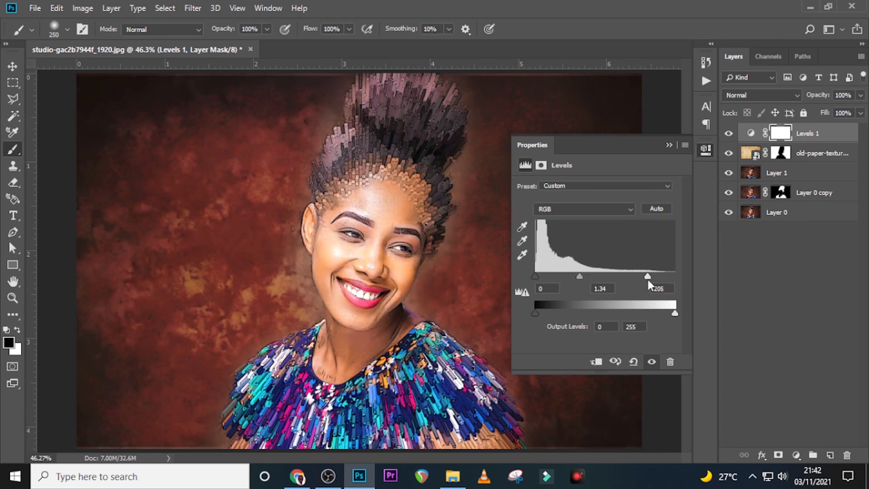
left_click(669, 145)
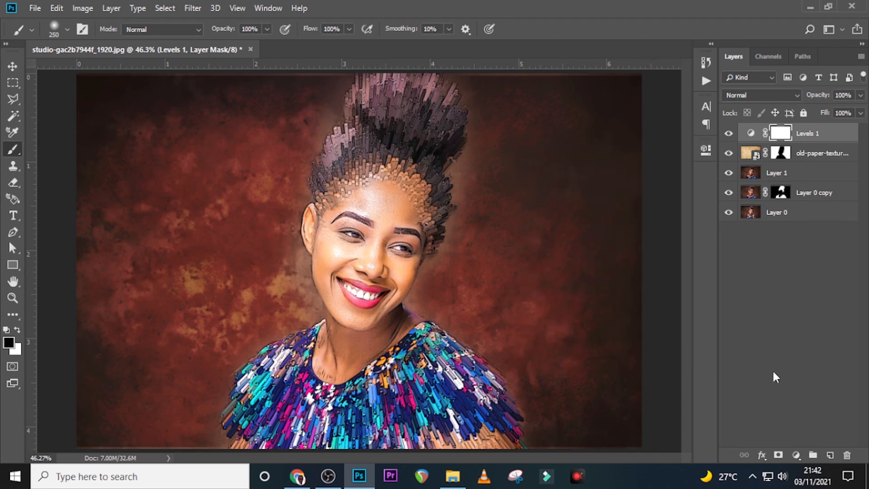
Add a Vibrance adjustment layer on top of the layer stack with Vibrance set to +100
left_click(796, 455)
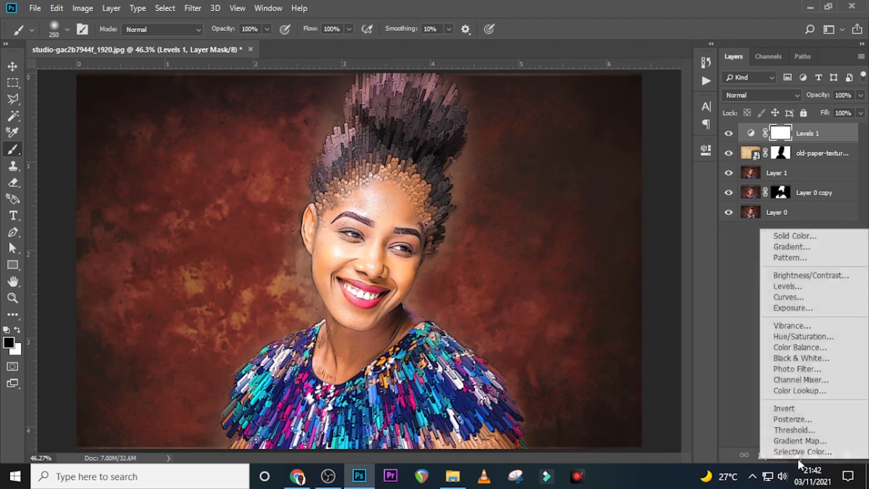
left_click(800, 325)
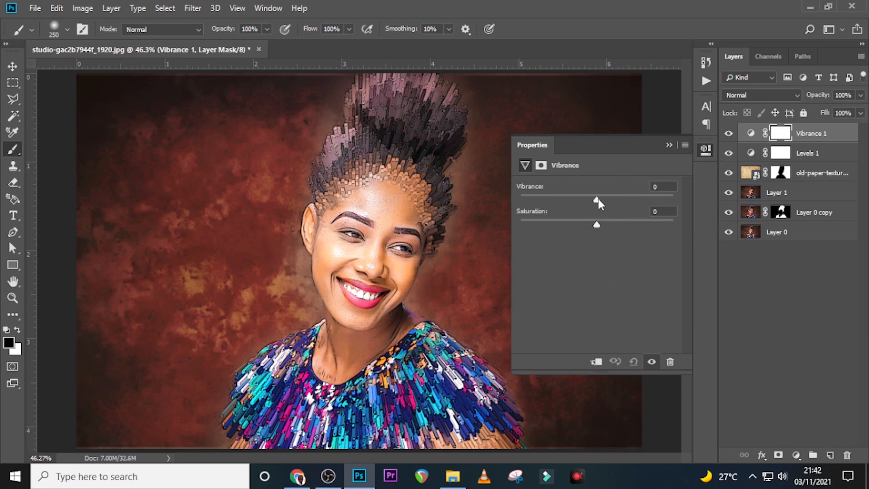
left_click_drag(597, 200, 696, 202)
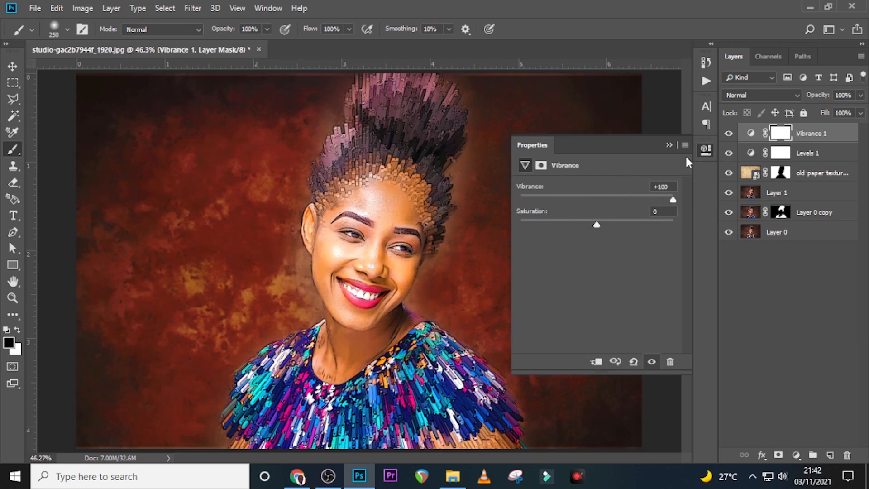
left_click(668, 145)
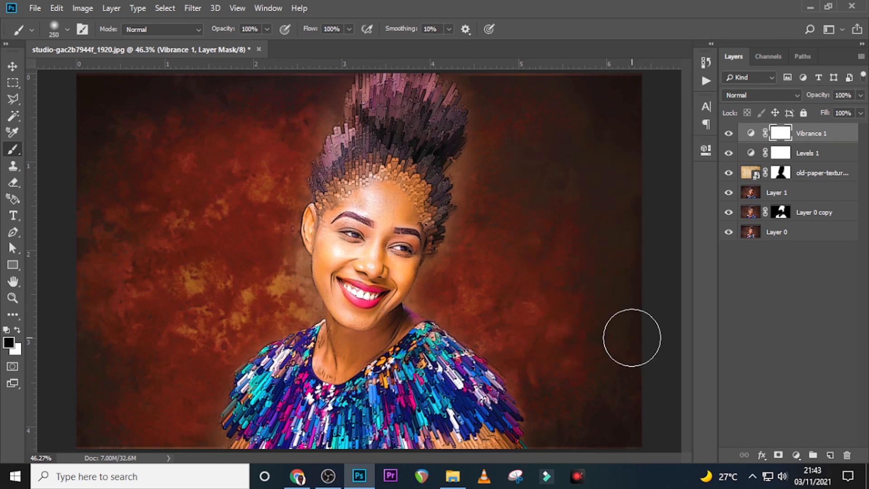